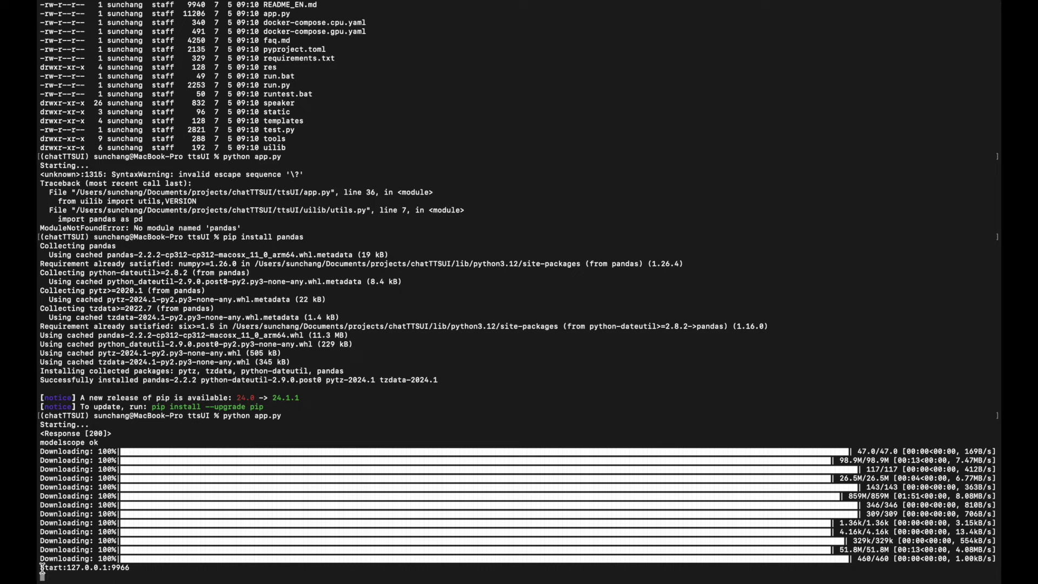
# - Take the server address 127.0.0.1:9966 from the terminal output and choose the 4099.csv voice in the ChatTTS WebUI
pyautogui.moveTo(41, 568); pyautogui.dragTo(137, 569)
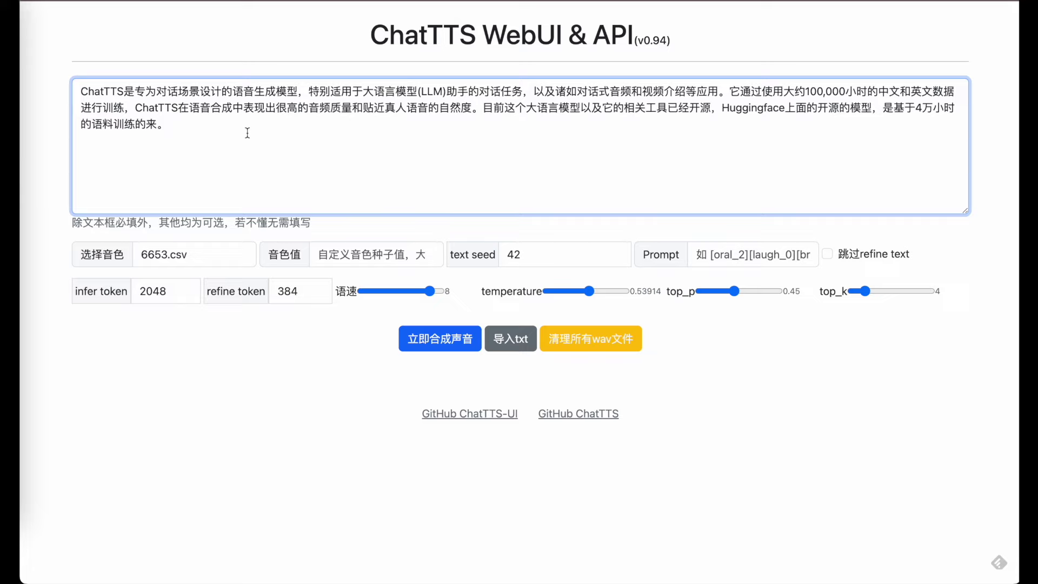
pyautogui.click(174, 258)
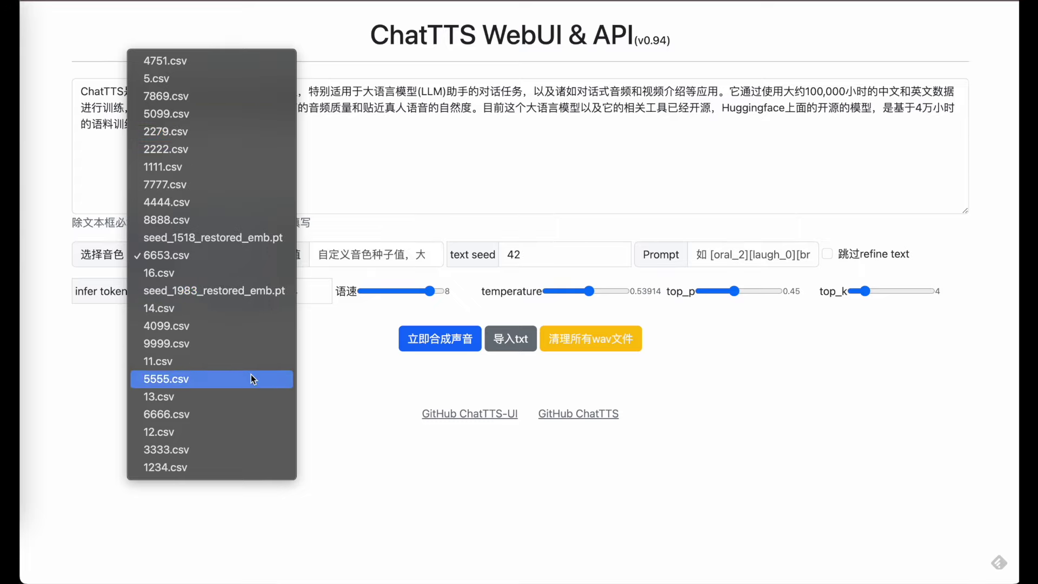
pyautogui.click(209, 330)
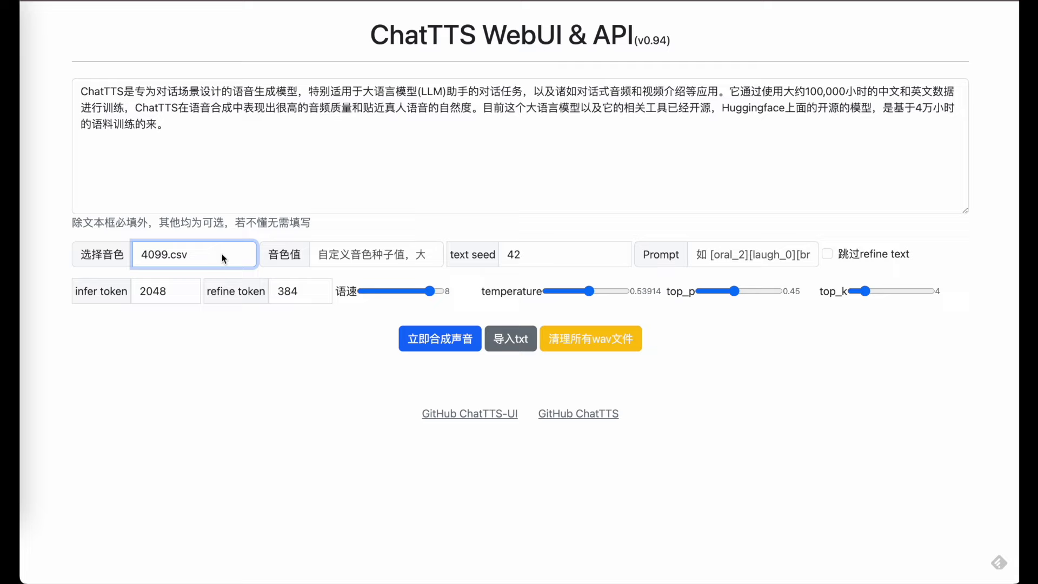
pyautogui.moveTo(373, 256)
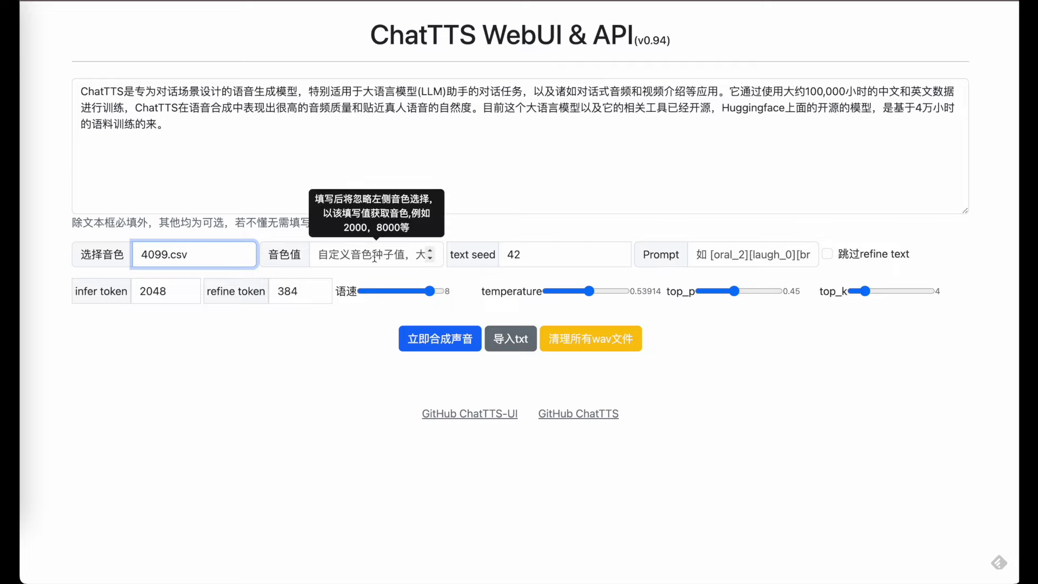
pyautogui.click(374, 257)
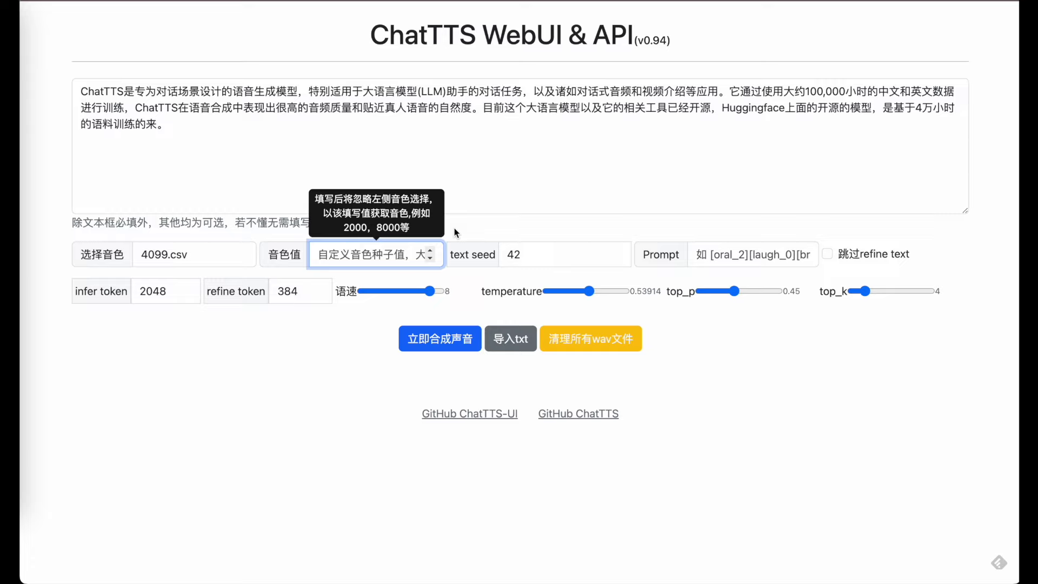
pyautogui.click(500, 249)
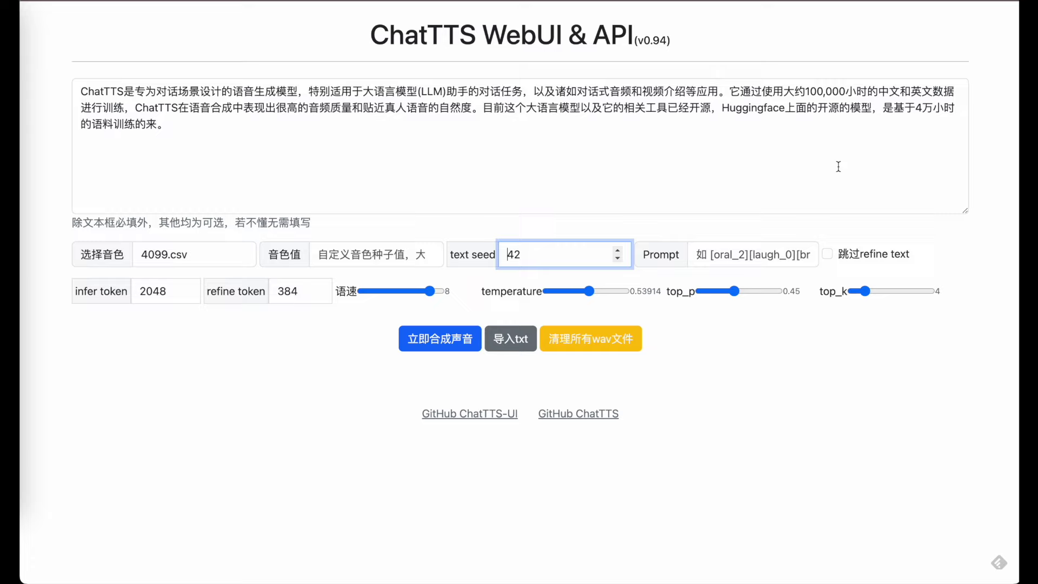
# - Enter [oral_3][laugh_5][break_3] as the speech prompt
pyautogui.click(762, 246)
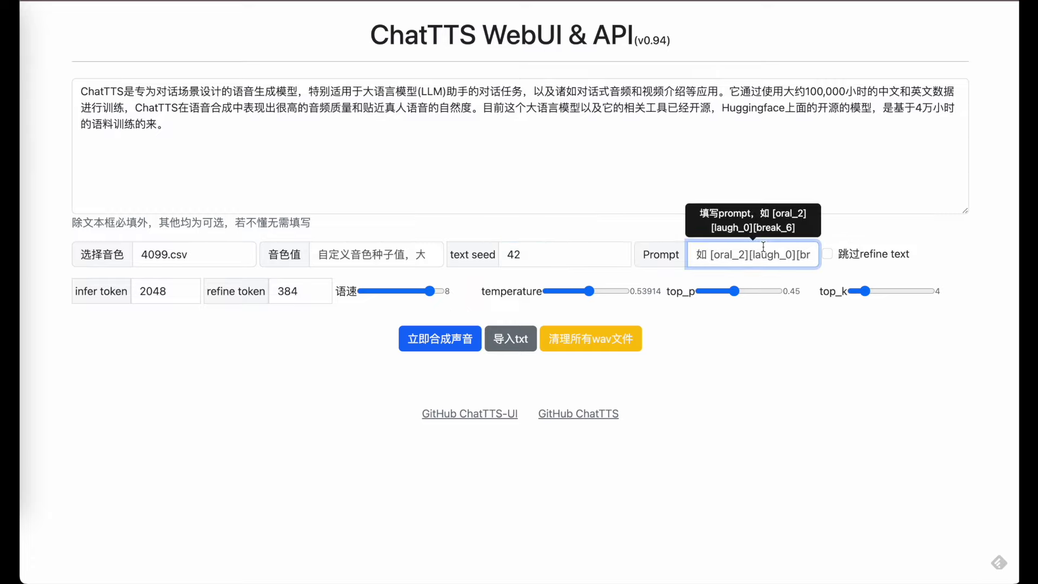
pyautogui.write('[]')
pyautogui.press('Left')
pyautogui.write('o')
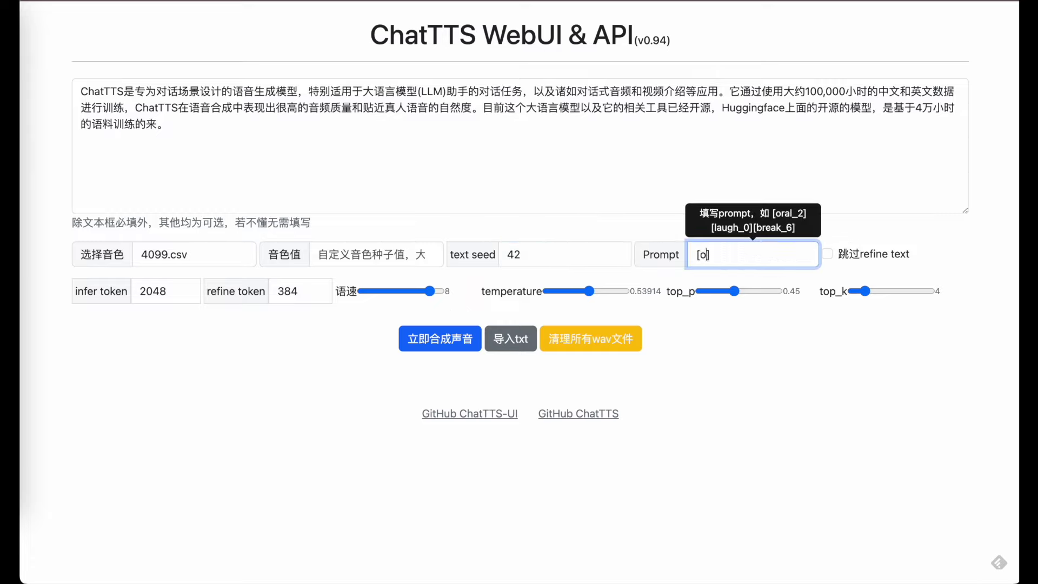
pyautogui.write('ral_3][]')
pyautogui.press('Left')
pyautogui.write('[laugh_5')
pyautogui.press('Right')
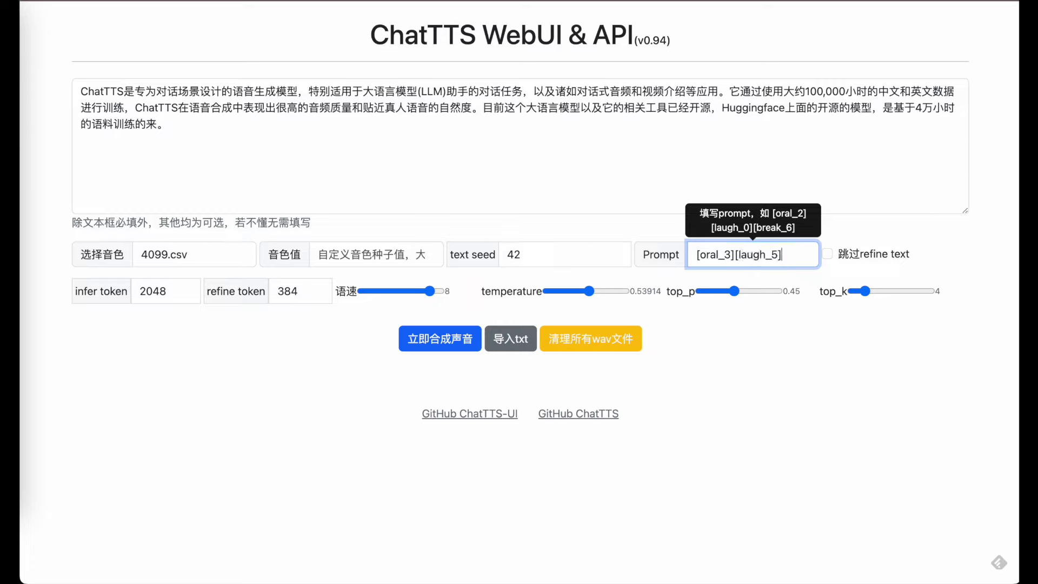
pyautogui.write('[]break')
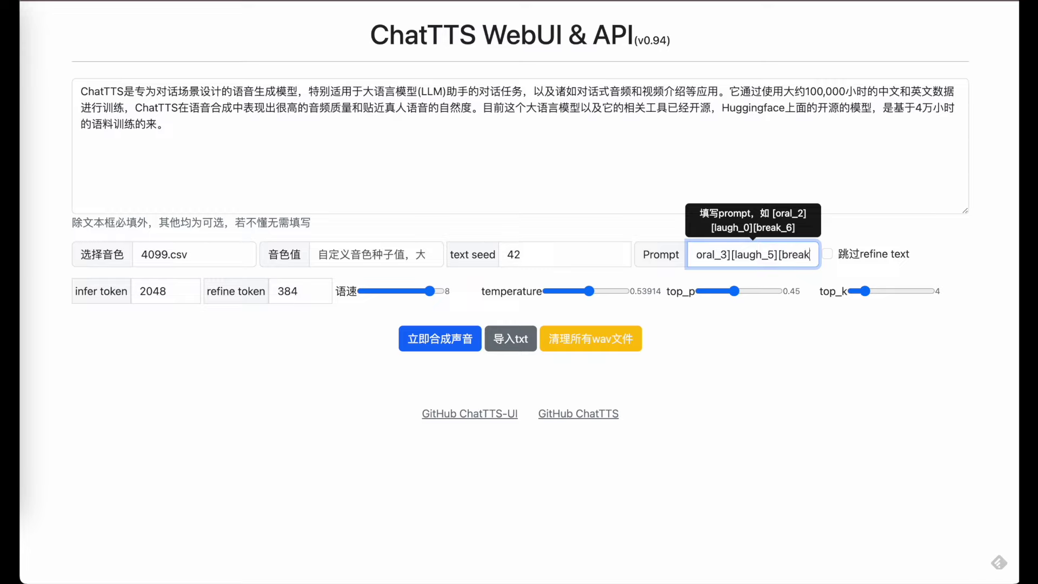
pyautogui.write('_')
pyautogui.write('6')
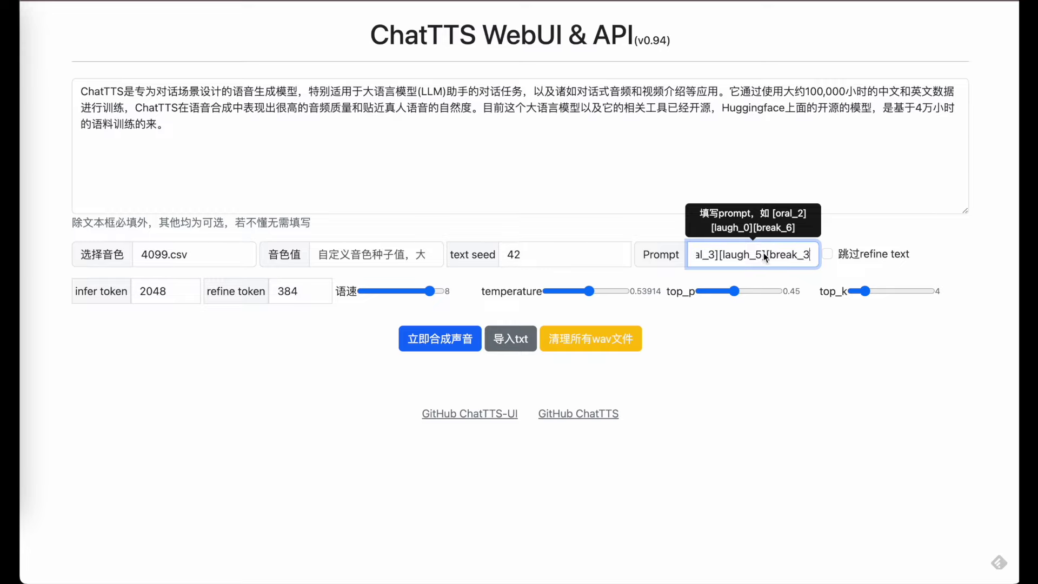
pyautogui.click(779, 322)
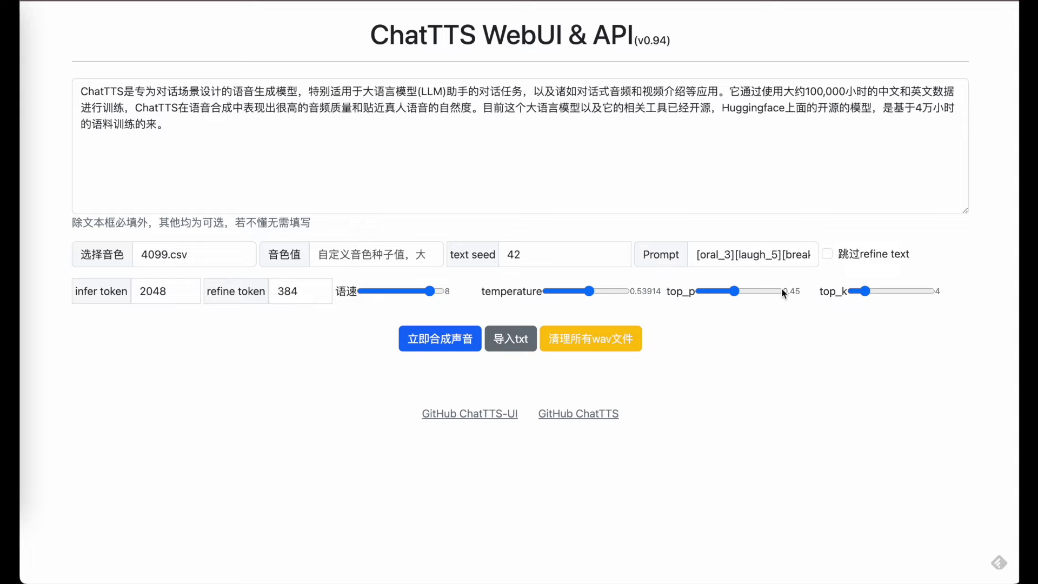
pyautogui.moveTo(724, 255); pyautogui.dragTo(776, 255)
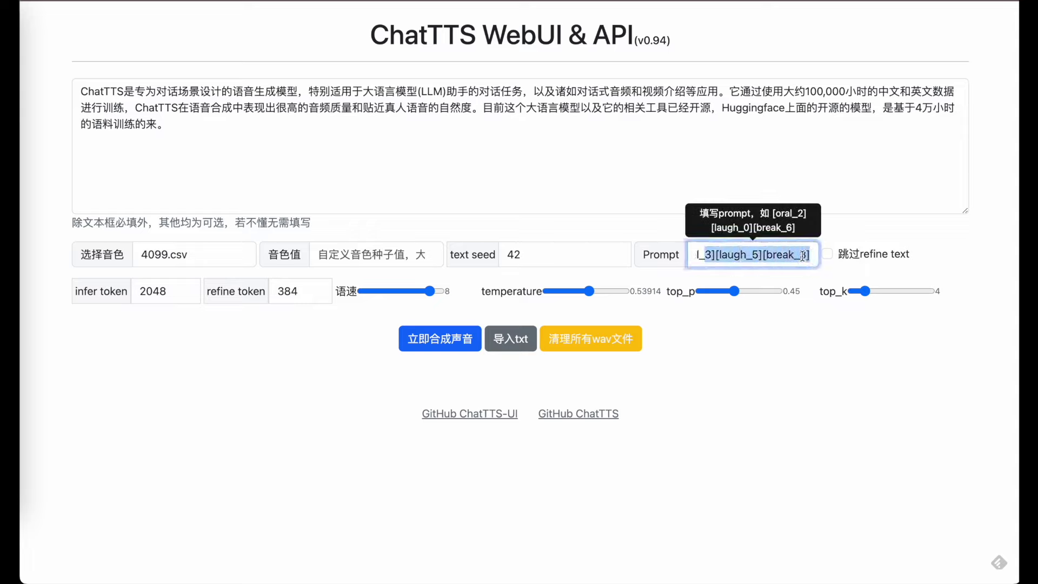
pyautogui.click(202, 314)
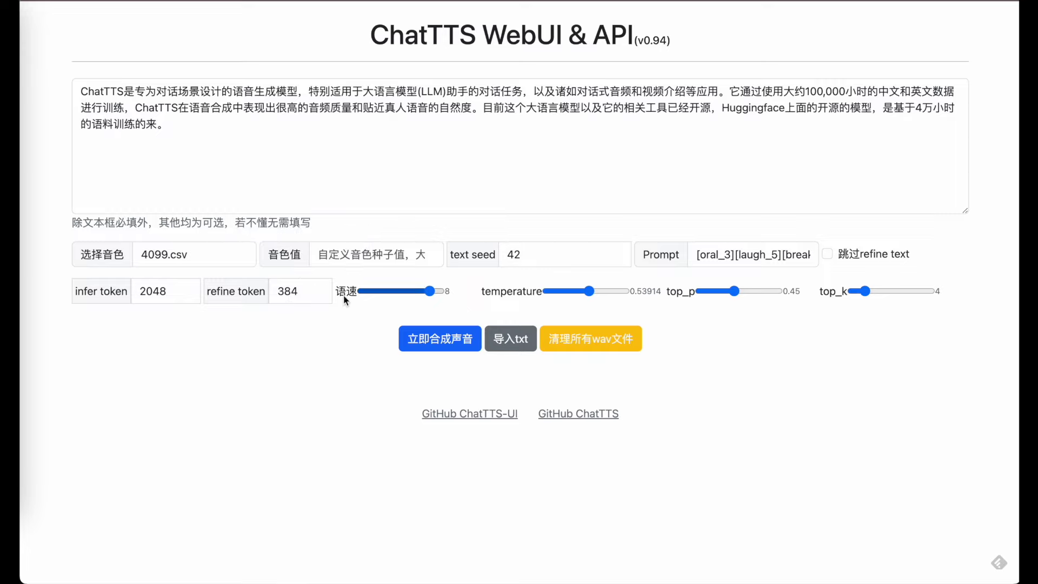
# - Set the speech speed and top_k both to 7, synthesize the text, and pause the audio playback
pyautogui.moveTo(430, 291)
pyautogui.mouseDown()
pyautogui.moveTo(391, 291)
pyautogui.moveTo(412, 293)
pyautogui.mouseUp()
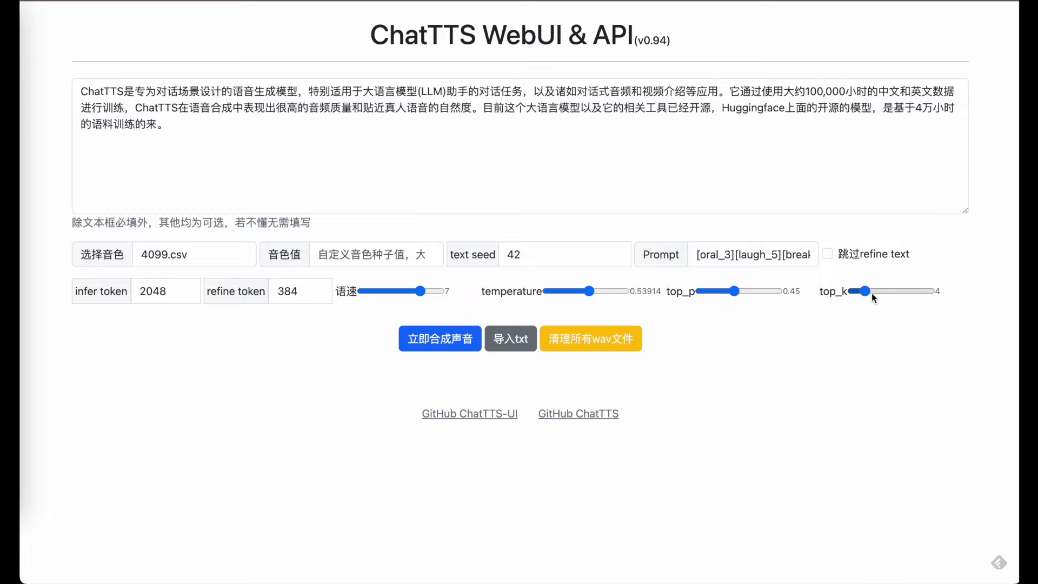
pyautogui.moveTo(872, 293); pyautogui.dragTo(880, 296)
pyautogui.click(441, 340)
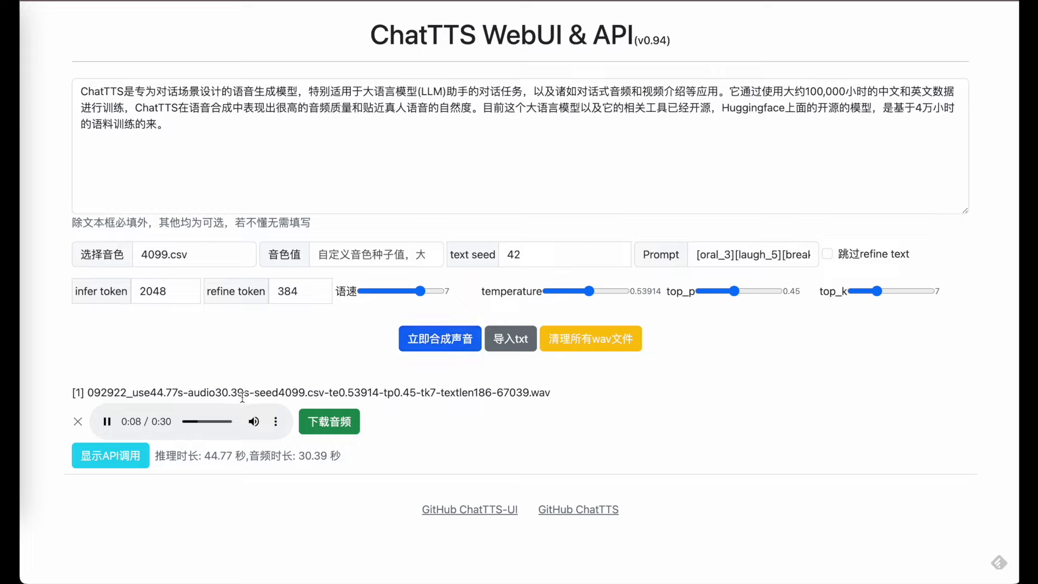
pyautogui.click(108, 421)
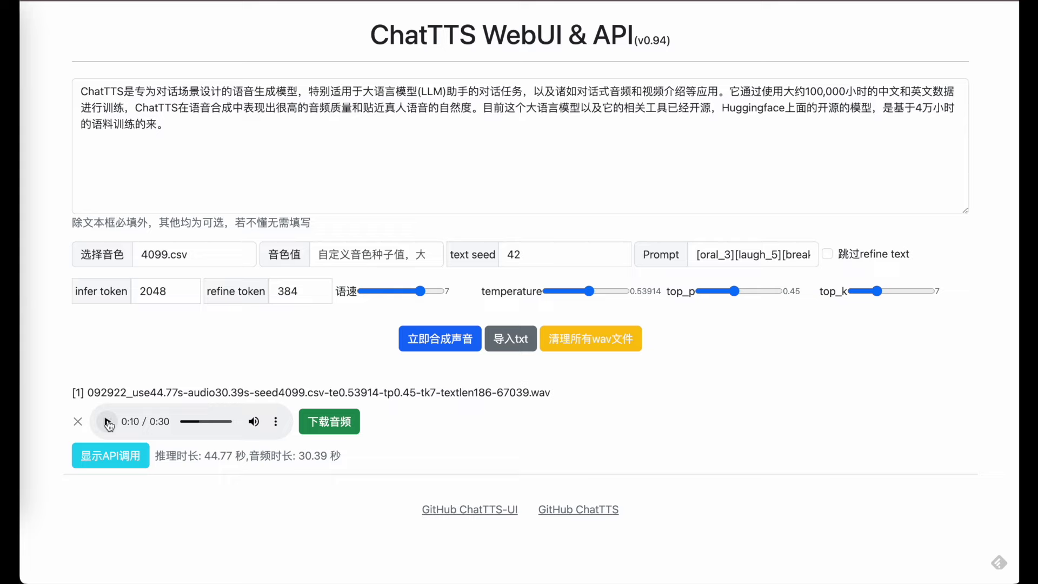
# - Separate the letters of the first word in the text with spaces so it reads "Chat T T S"
pyautogui.click(125, 92)
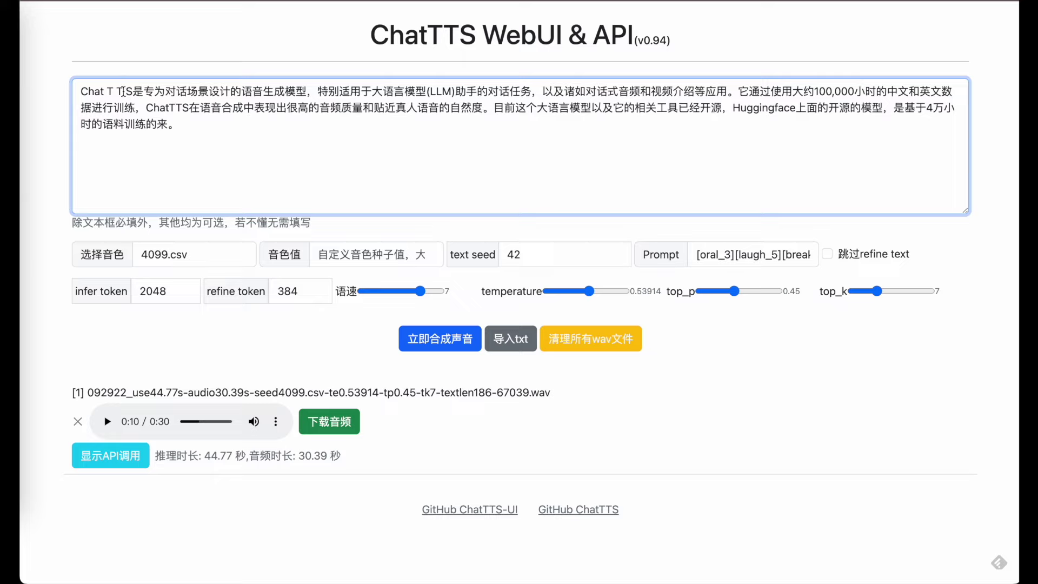
pyautogui.press('BackSpace')
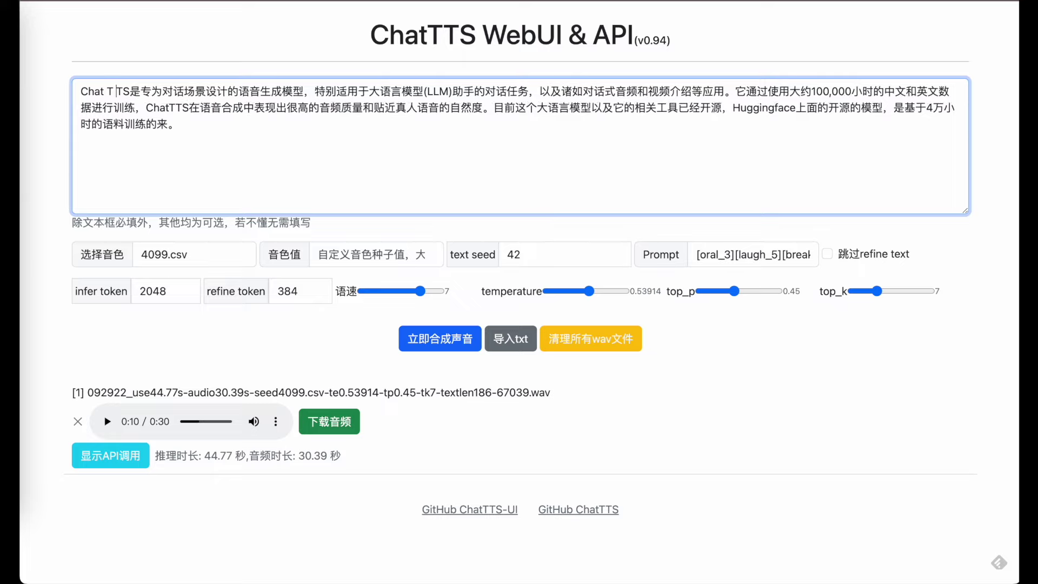
pyautogui.press('BackSpace')
pyautogui.press('Left')
pyautogui.press('BackSpace')
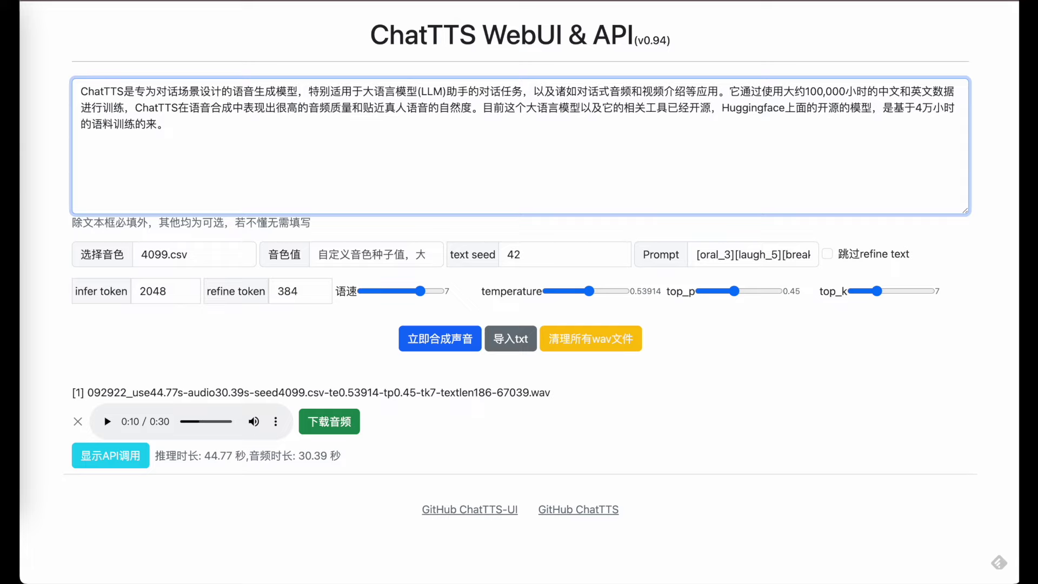
pyautogui.press('Right')
pyautogui.press('Left')
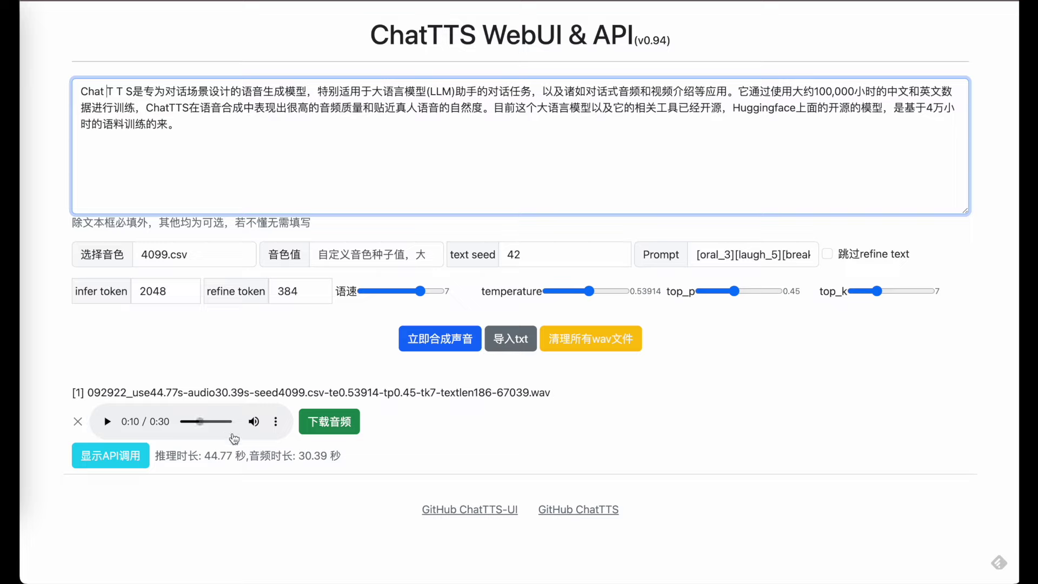
# - Show the API call code for the generated audio and select the whole code sample
pyautogui.click(277, 425)
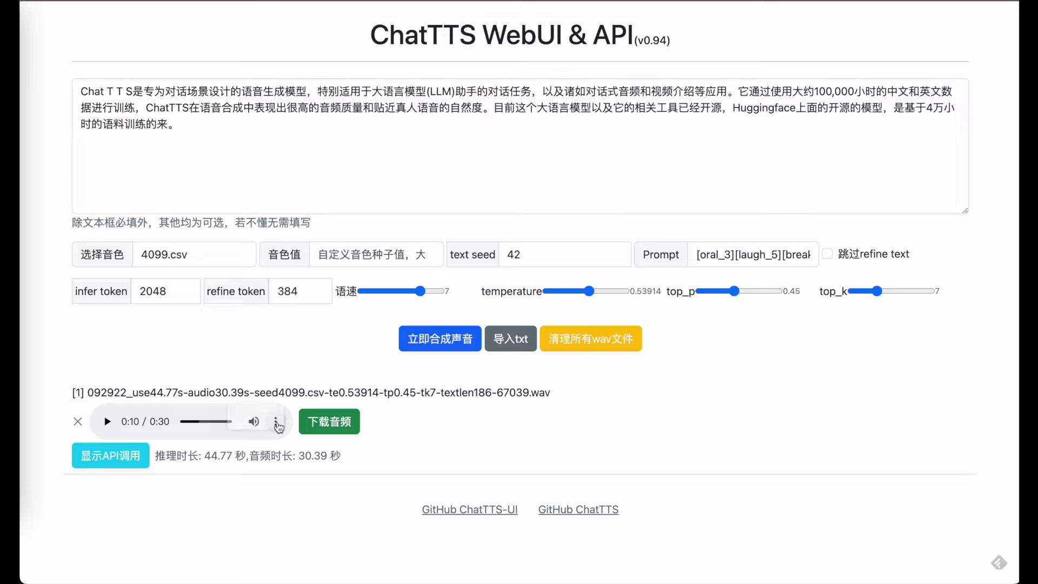
pyautogui.click(305, 348)
pyautogui.click(106, 457)
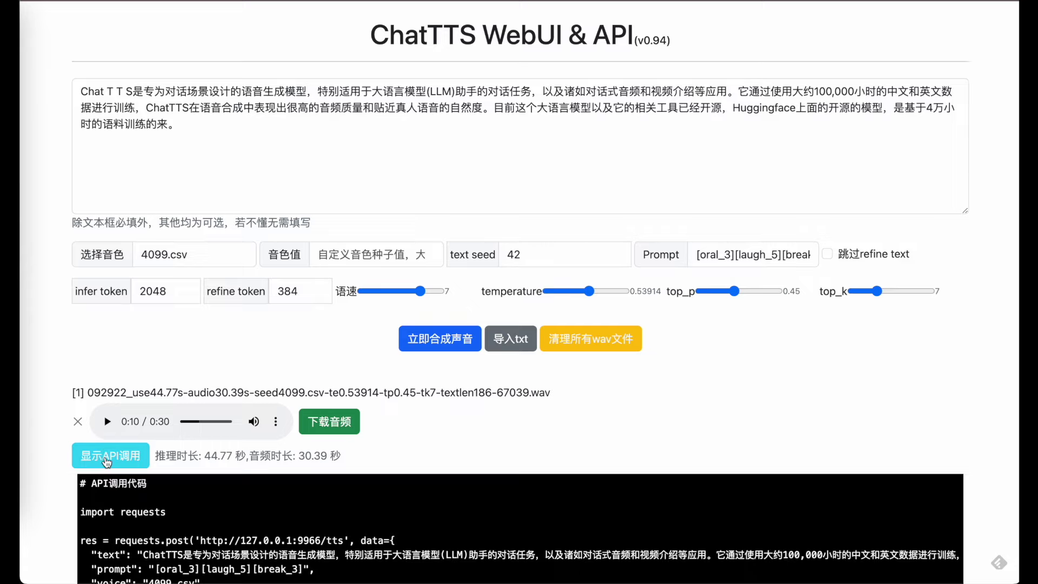
pyautogui.scroll(-3, 418, 295)
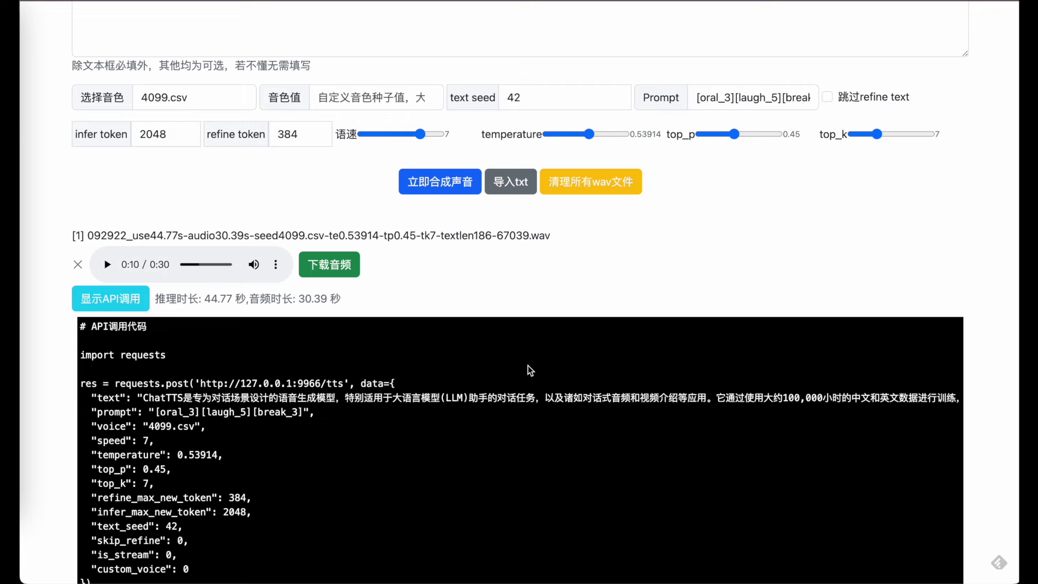
pyautogui.scroll(-3, 457, 237)
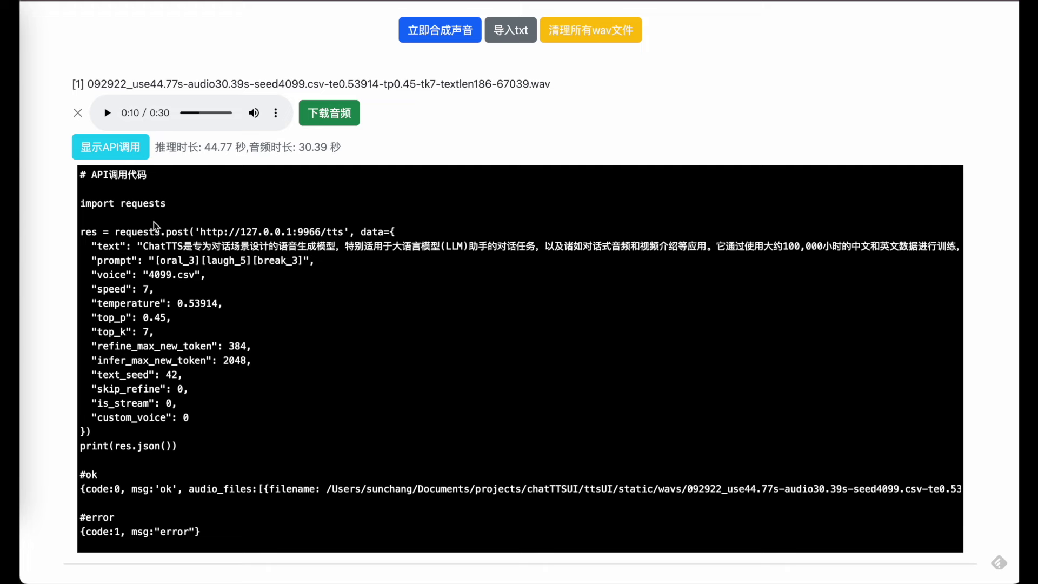
pyautogui.moveTo(154, 223); pyautogui.dragTo(81, 174)
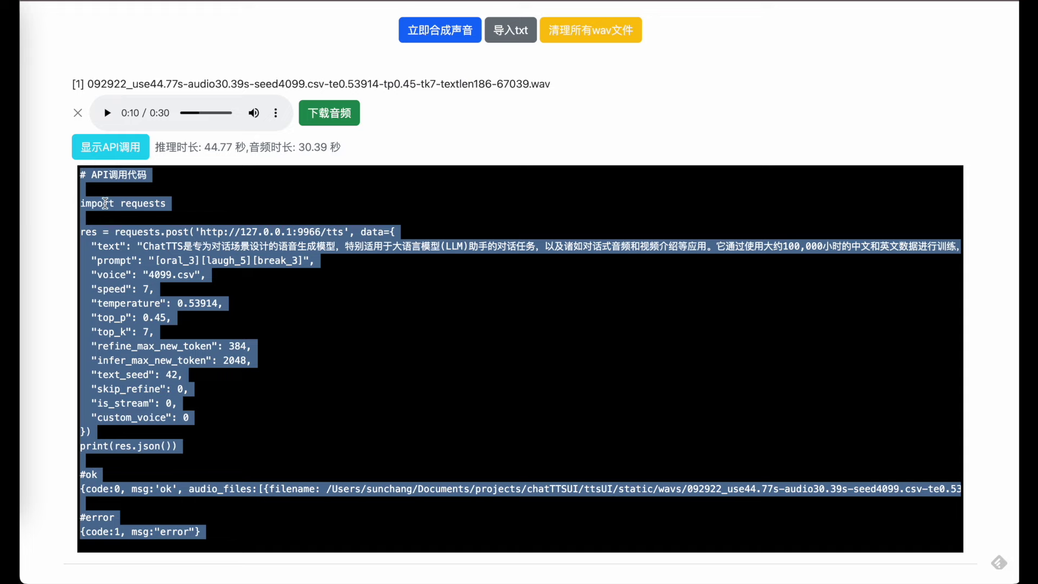
# - Delete all generated wav files and confirm the cleanup
pyautogui.scroll(3, 105, 203)
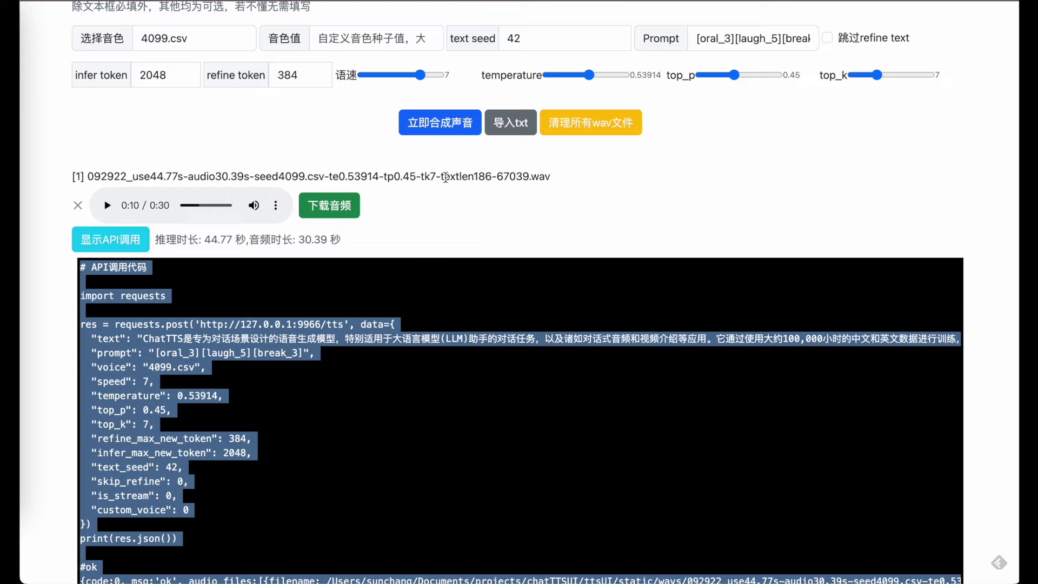
pyautogui.scroll(1, 514, 174)
pyautogui.click(580, 171)
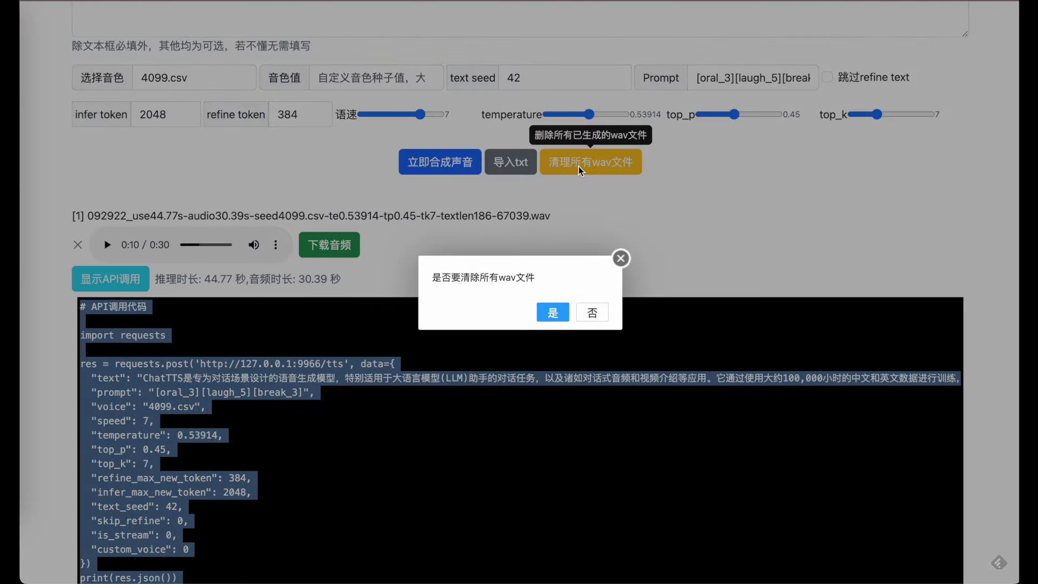
pyautogui.click(557, 311)
pyautogui.click(614, 260)
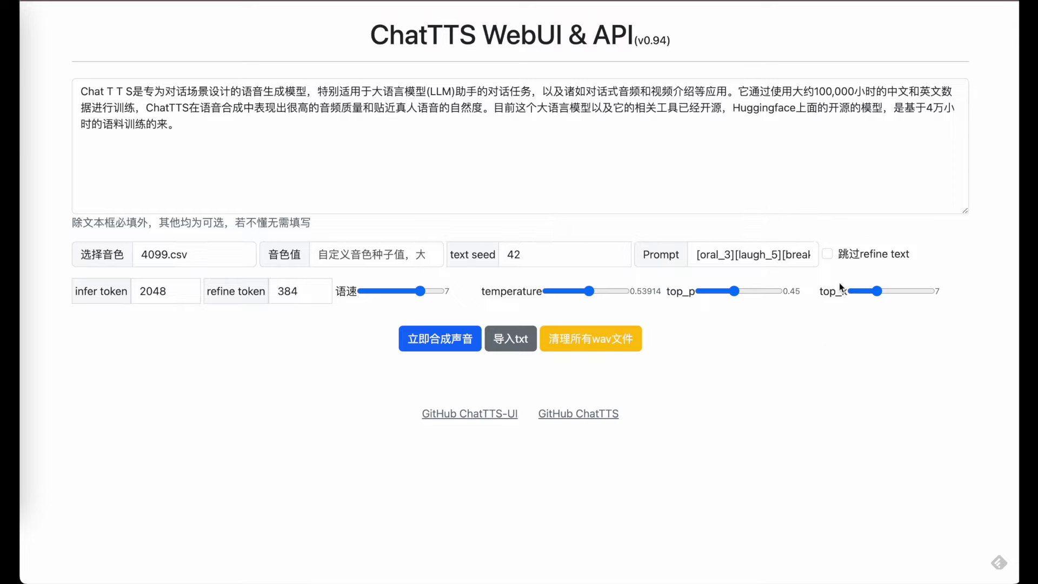
# - Shorten the input text by deleting everything after "助手的对话任务"
pyautogui.moveTo(880, 260)
pyautogui.moveTo(768, 257)
pyautogui.moveTo(510, 146); pyautogui.dragTo(531, 90)
pyautogui.press('BackSpace')
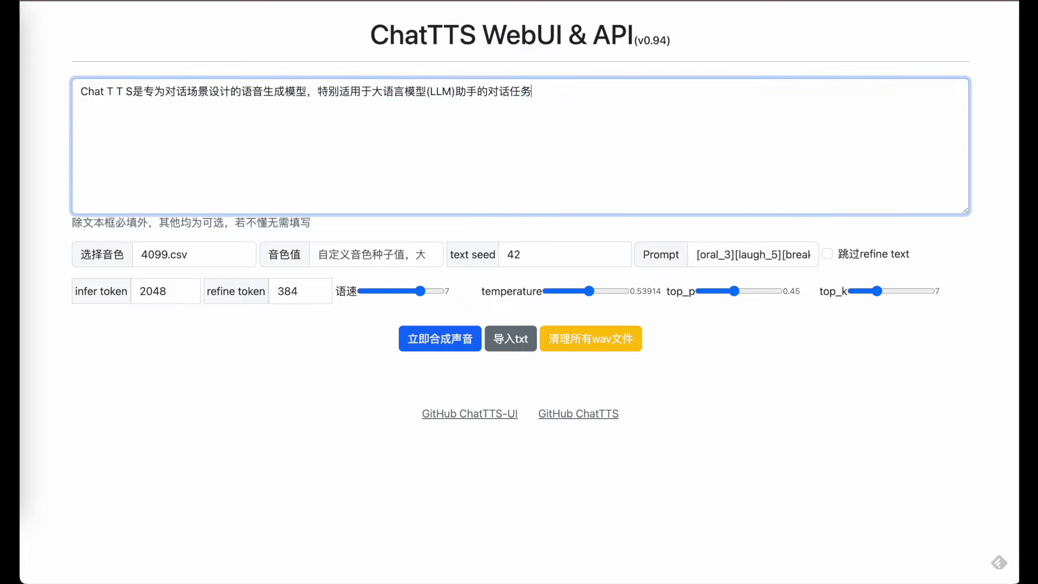
# - Change the speech prompt to [oral_1][laugh_6][break_3] and synthesize the text
pyautogui.click(778, 255)
pyautogui.press('BackSpace')
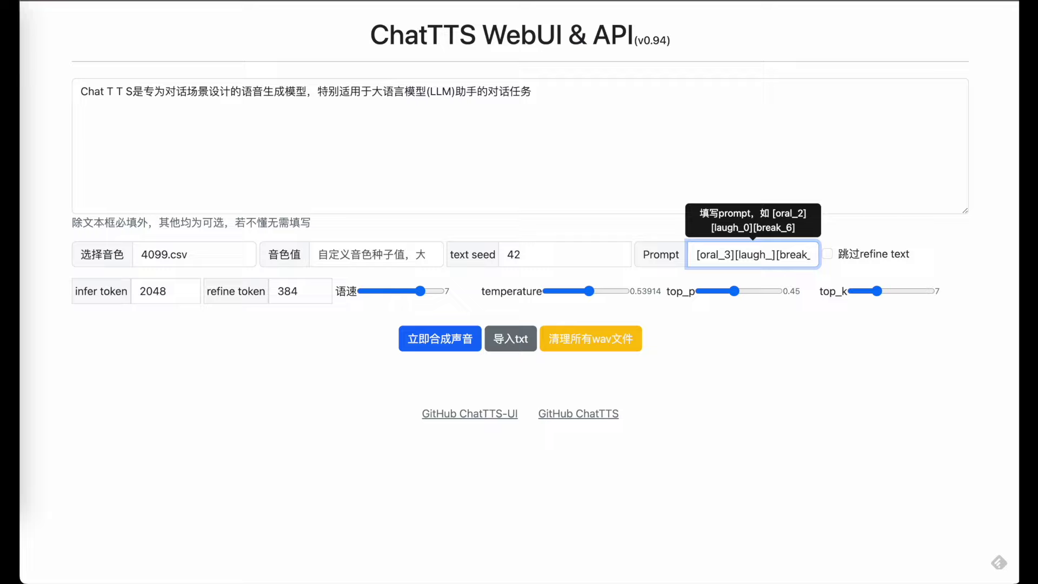
pyautogui.write('6')
pyautogui.click(733, 255)
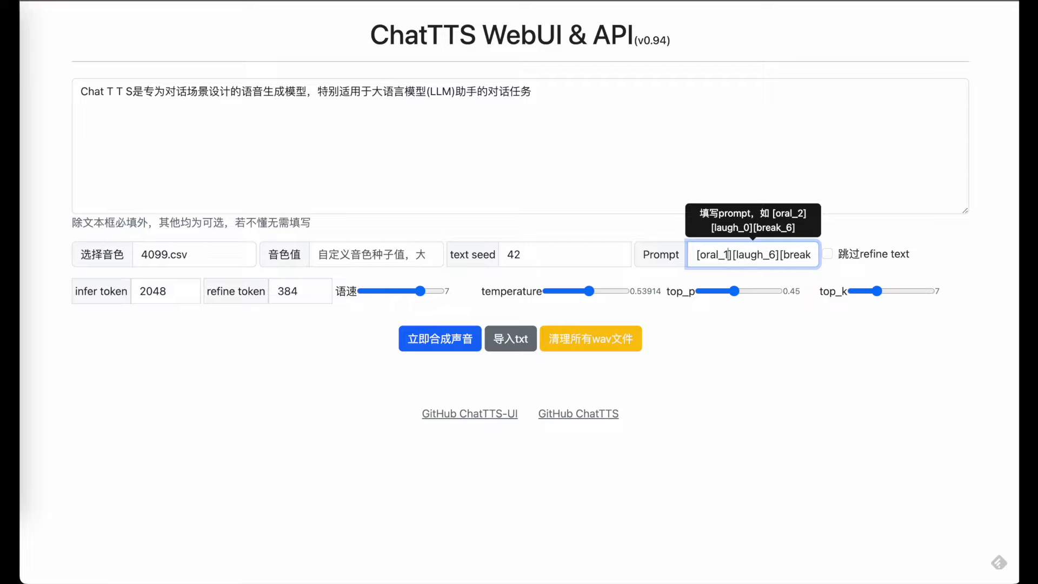
pyautogui.press('BackSpace')
pyautogui.write('1')
pyautogui.click(810, 256)
pyautogui.press('BackSpace')
pyautogui.write('3')
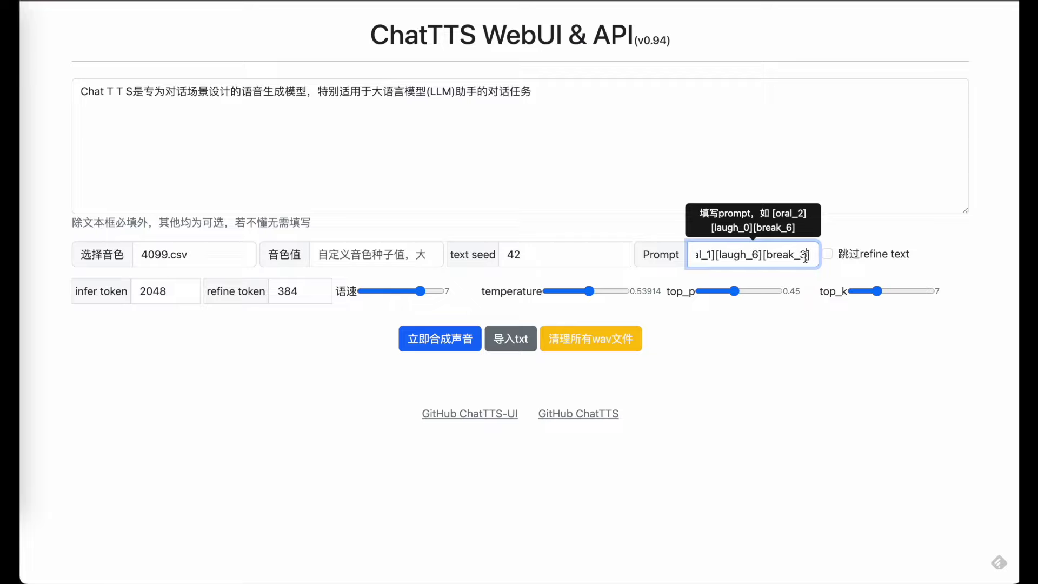
pyautogui.click(697, 376)
pyautogui.click(447, 335)
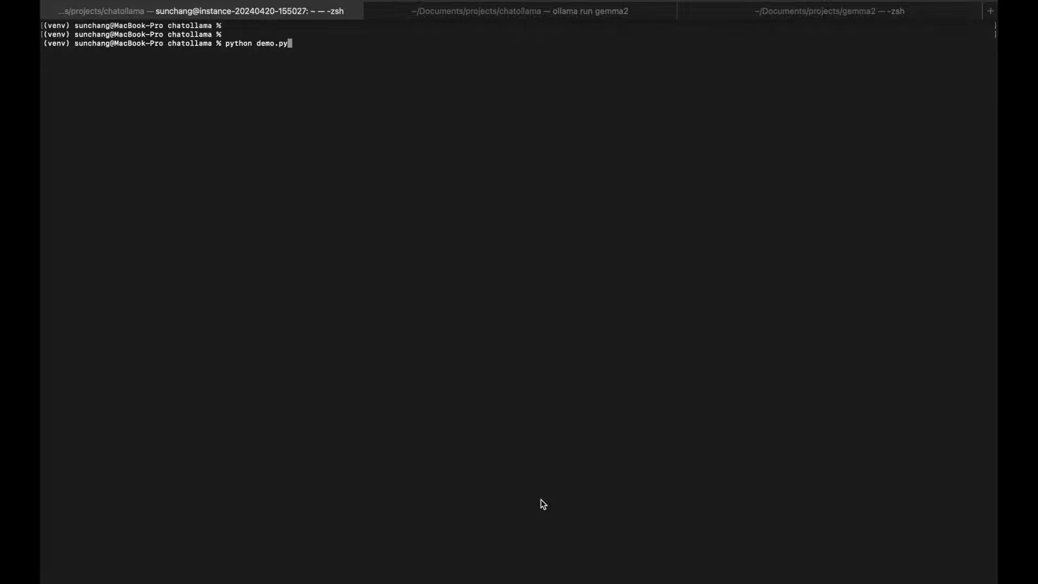
# - Switch to the terminal and run python demo.py in the chatollama project
pyautogui.press('Return')
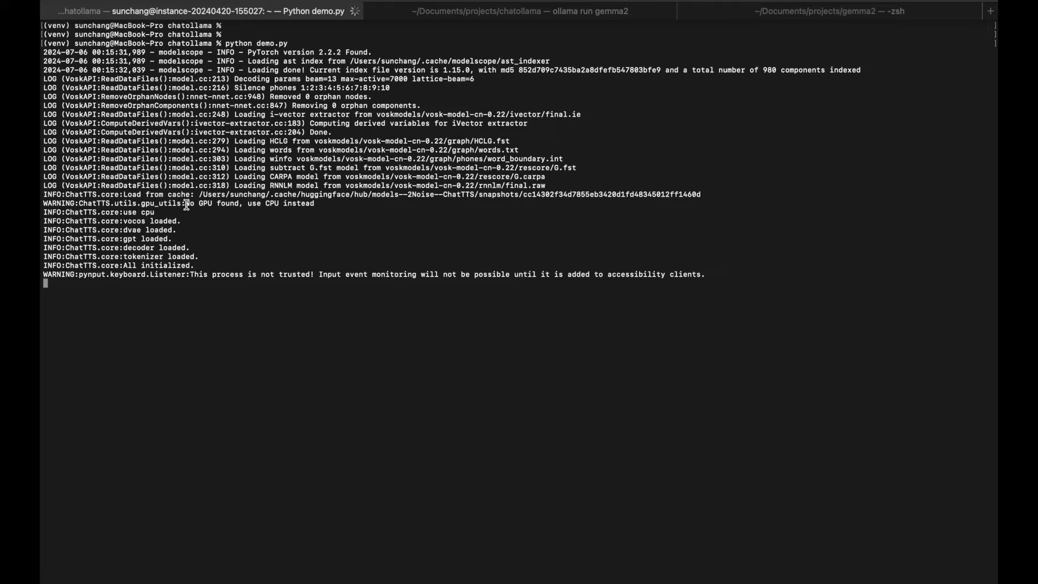
# - Record the spoken question "请简单介绍一下你自己吧" in the voice demo and send it to Ollama
pyautogui.moveTo(186, 205); pyautogui.dragTo(317, 203)
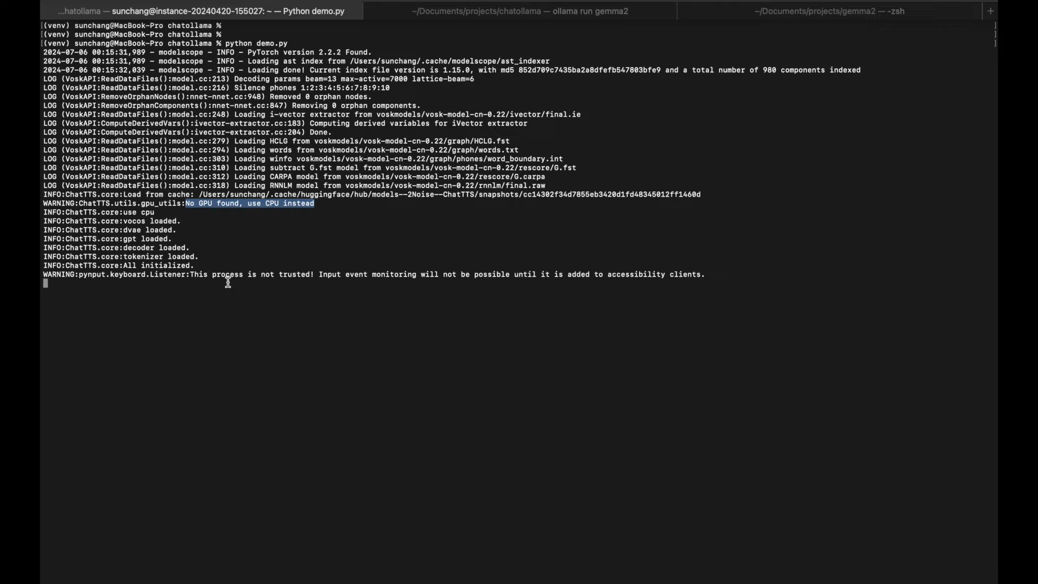
pyautogui.press('b')
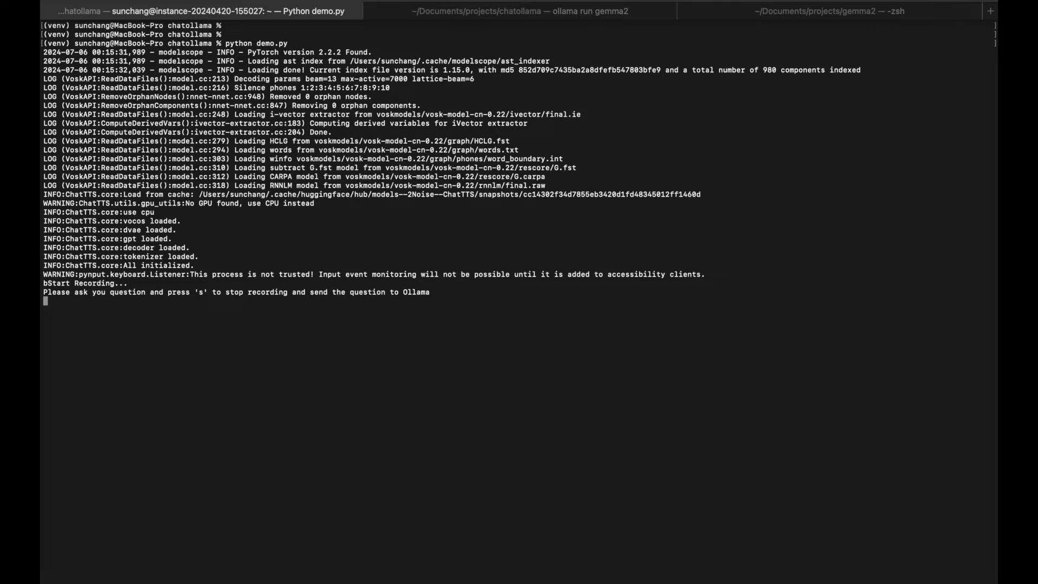
pyautogui.press('s')
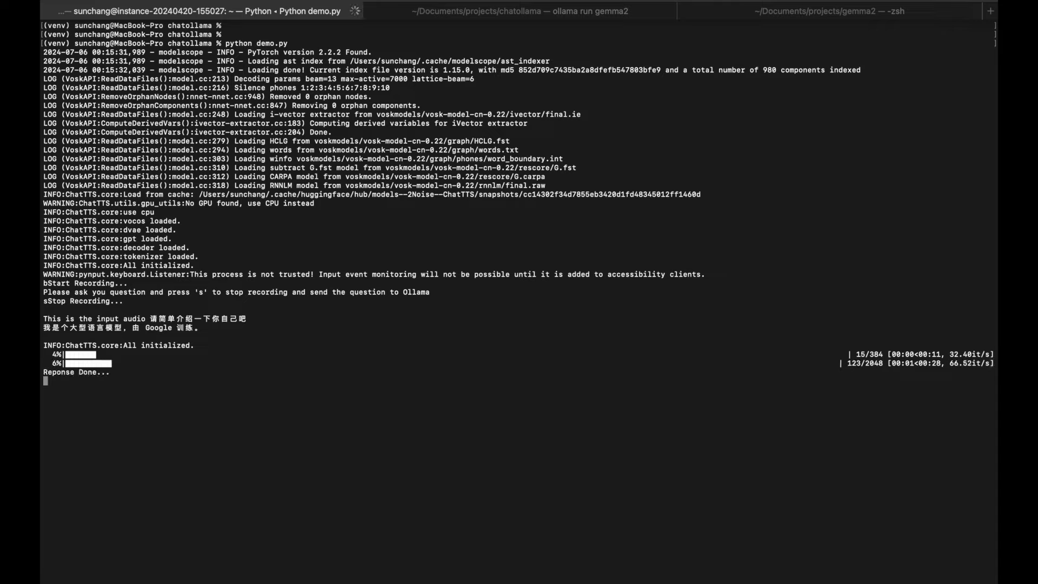
# - Record two more spoken questions and send each to Ollama: "可否简单介绍一下地球自转的原理" and "为什么地球上会有春夏秋冬四季呢"
pyautogui.press('b')
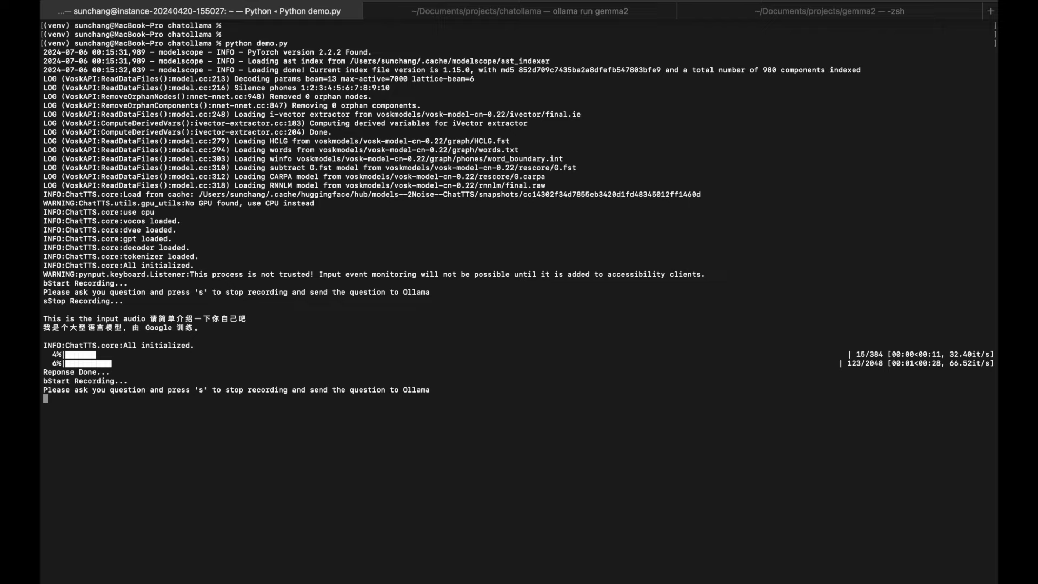
pyautogui.press('s')
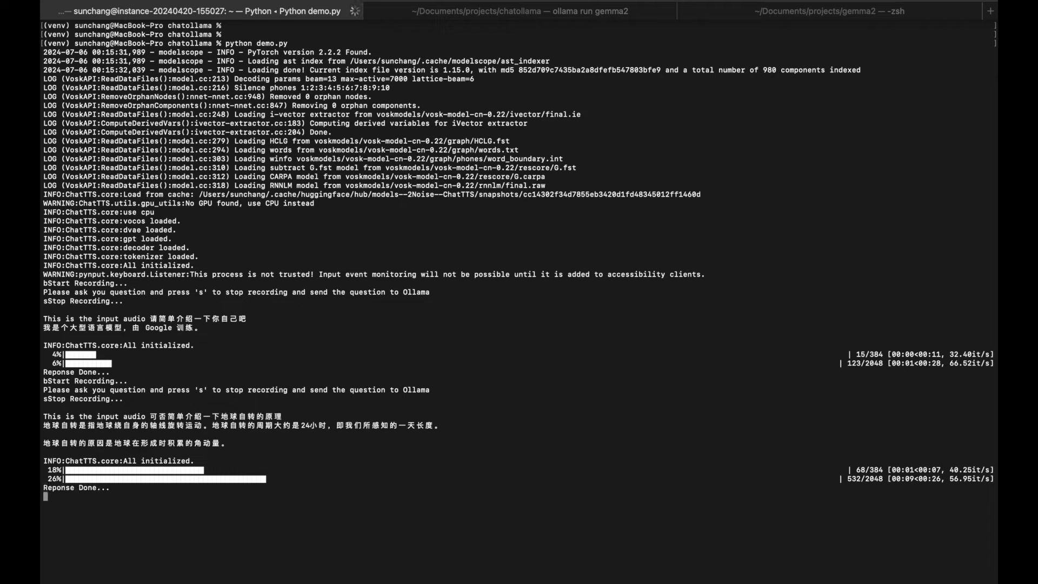
pyautogui.press('b')
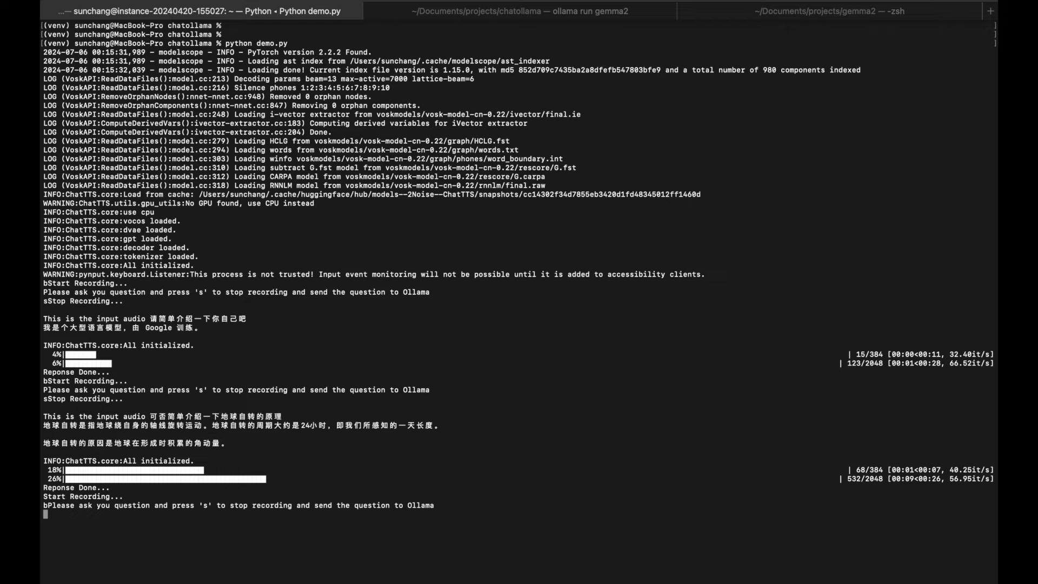
pyautogui.press('s')
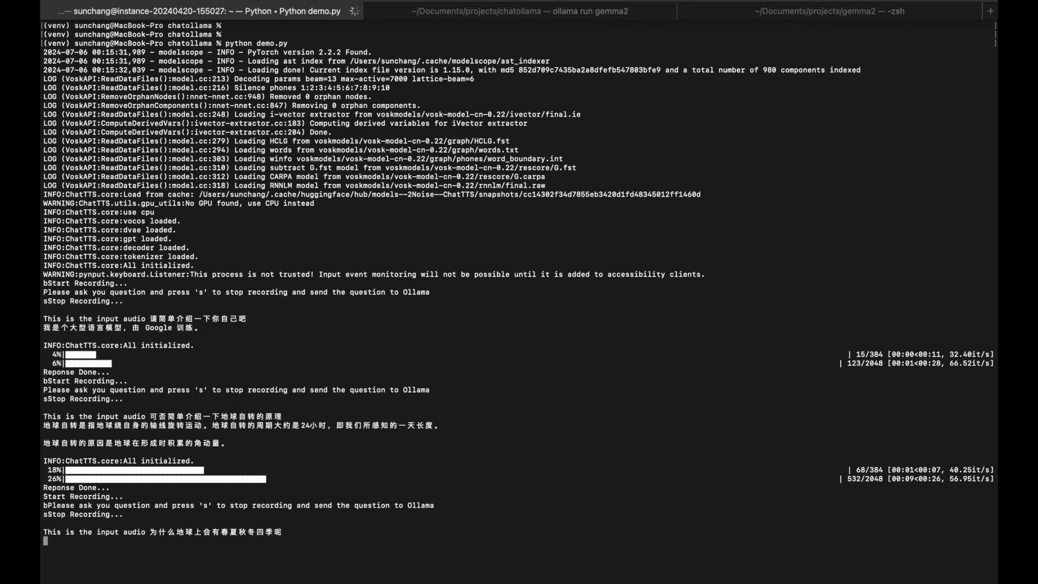